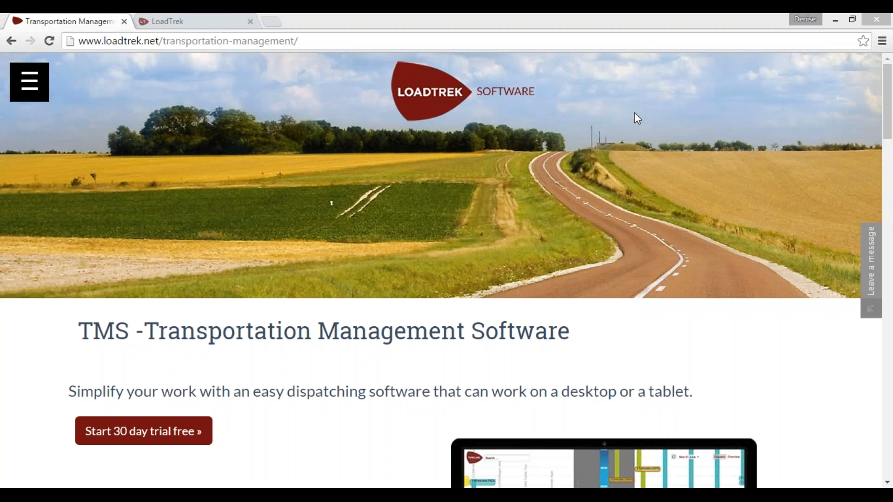
# Log in to LoadTrek with the prefilled credentials and open the Fuel Purchase page.
pyautogui.click(198, 21)
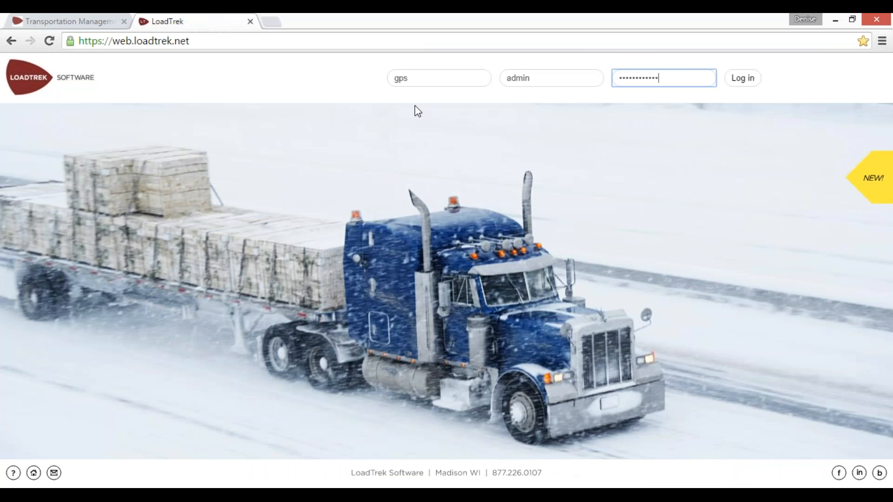
pyautogui.press('Return')
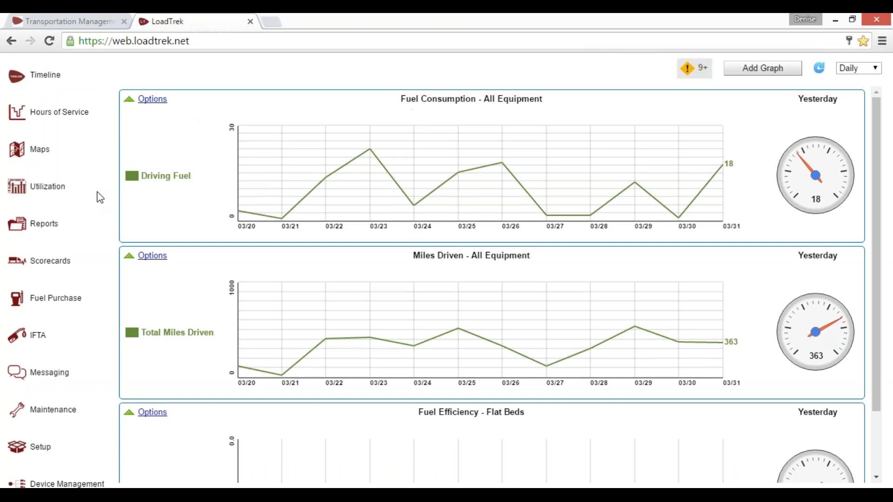
pyautogui.click(44, 305)
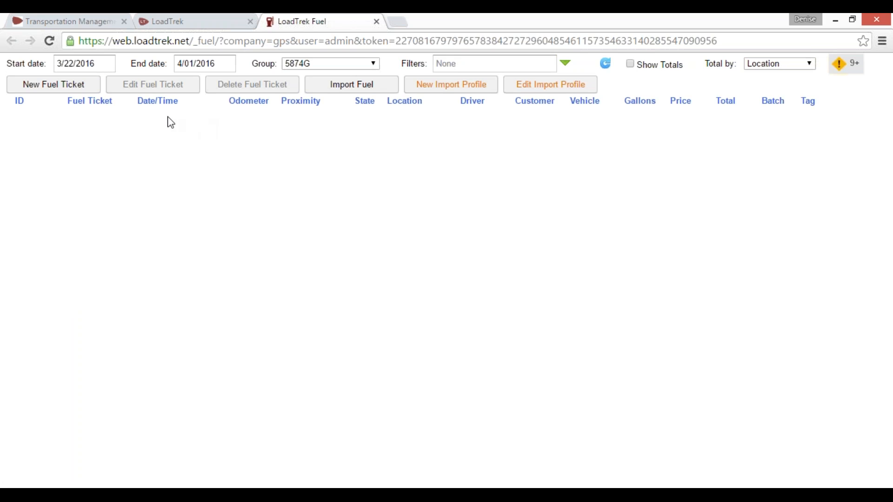
# Set the fuel ticket date range from 3/21/2016 to 3/31/2016.
pyautogui.click(76, 63)
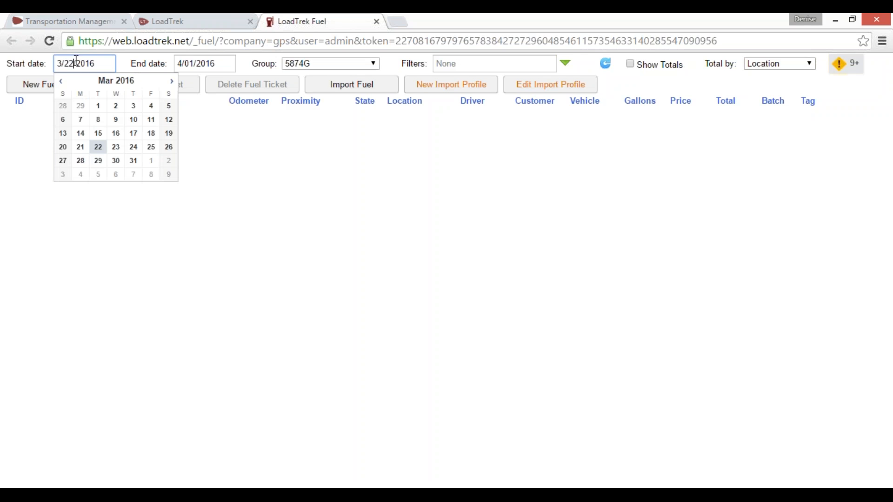
pyautogui.click(82, 148)
pyautogui.click(203, 63)
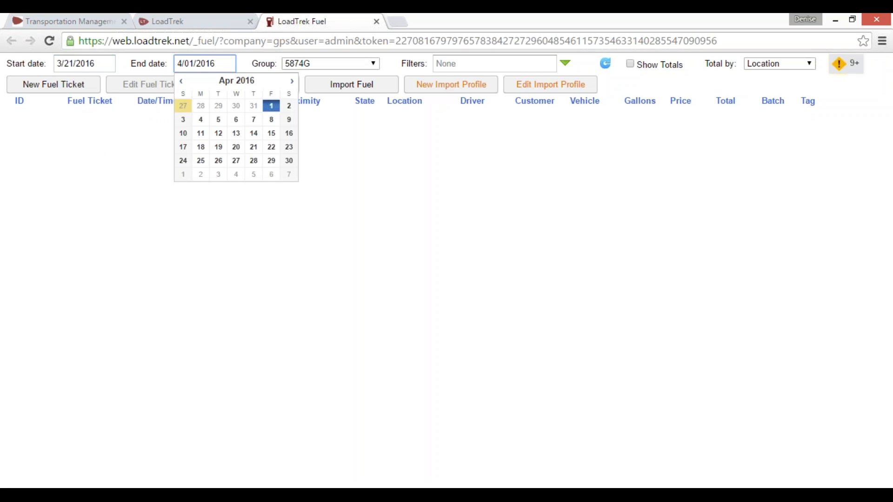
pyautogui.click(181, 81)
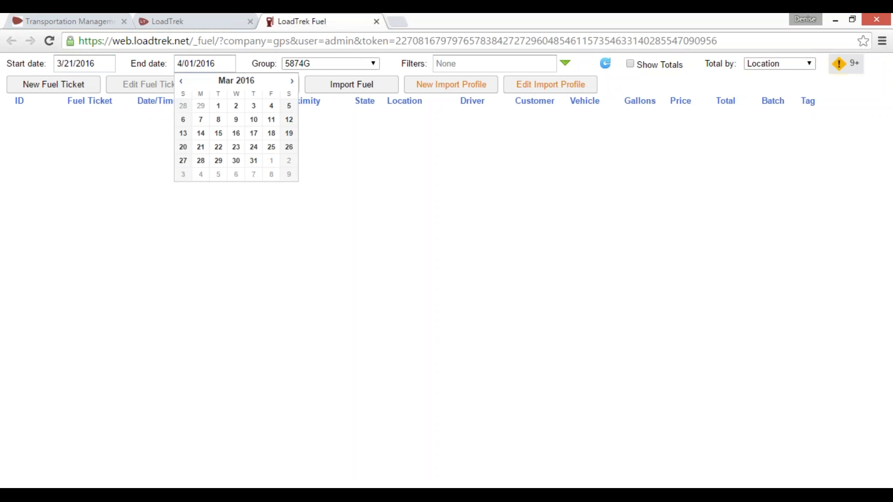
pyautogui.click(253, 160)
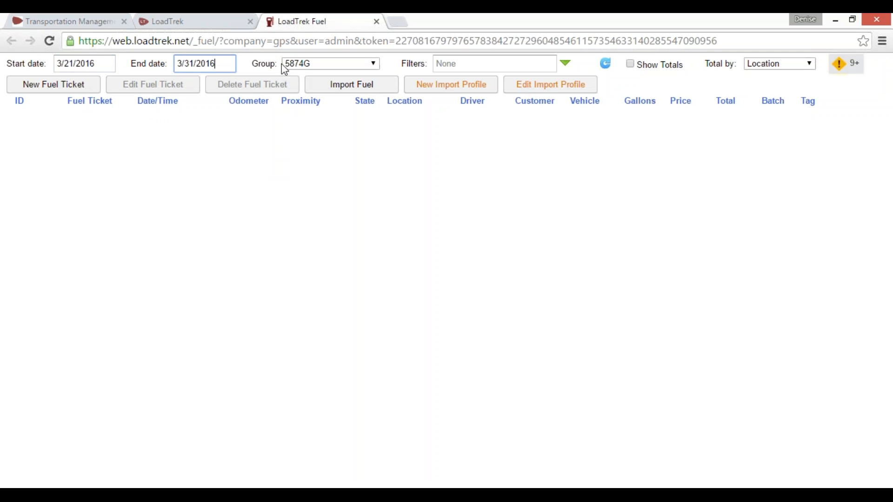
# Load the fuel tickets for the Active Equipment group, keeping all ticket types included in the filter.
pyautogui.click(375, 64)
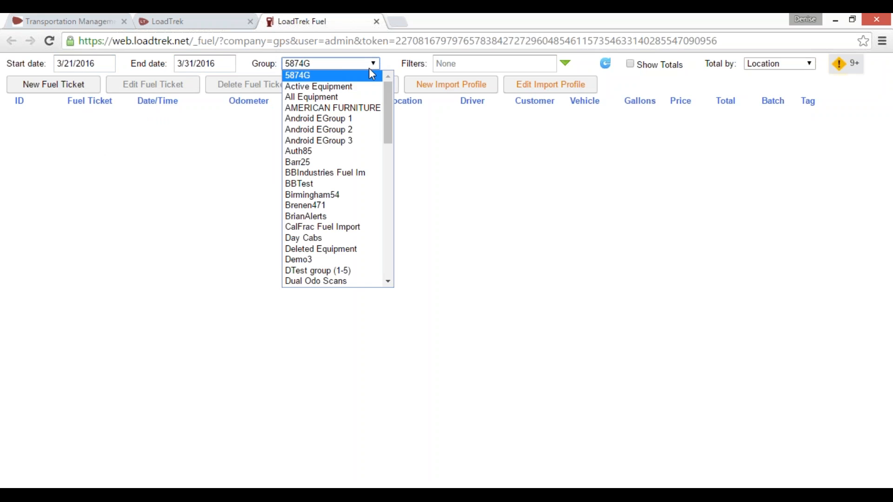
pyautogui.click(343, 90)
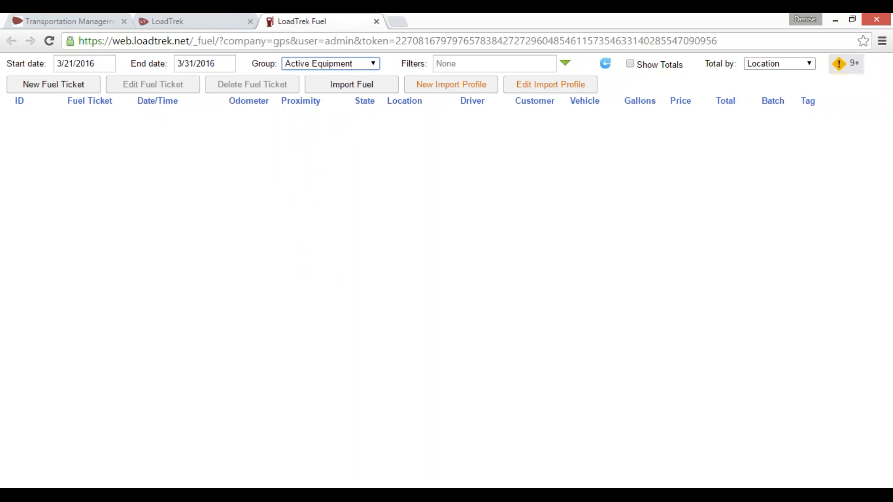
pyautogui.click(565, 64)
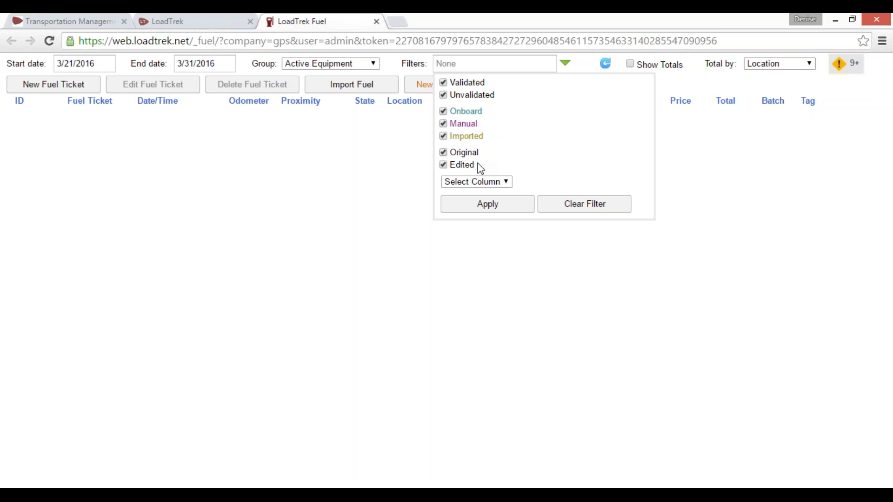
pyautogui.click(501, 210)
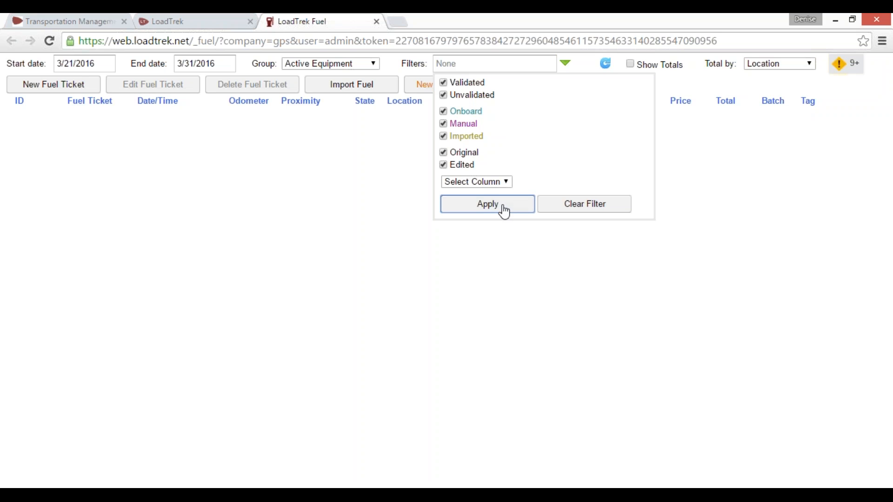
pyautogui.click(606, 67)
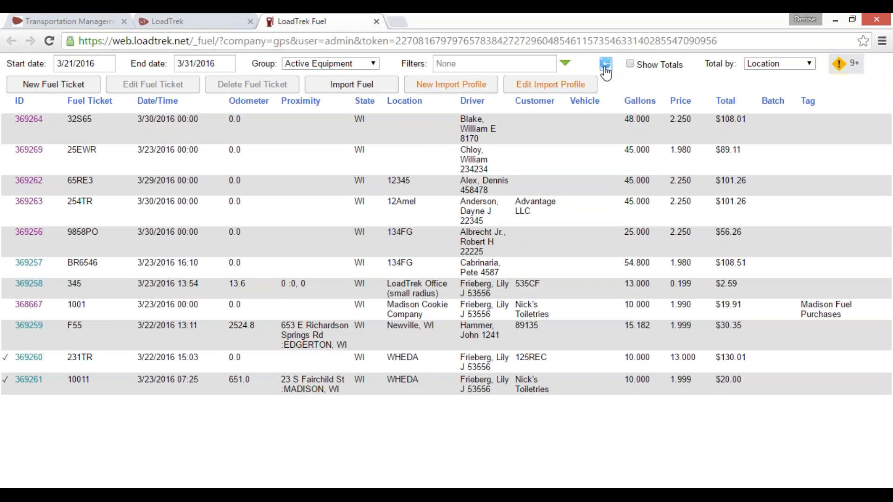
# Start a new fuel ticket named 78POL, dated 3/22/2016, with the state WI.
pyautogui.click(53, 89)
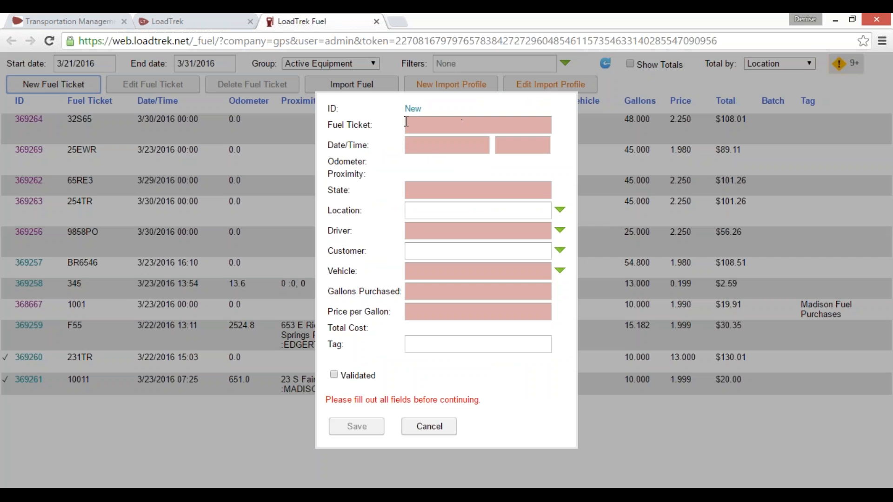
pyautogui.click(435, 125)
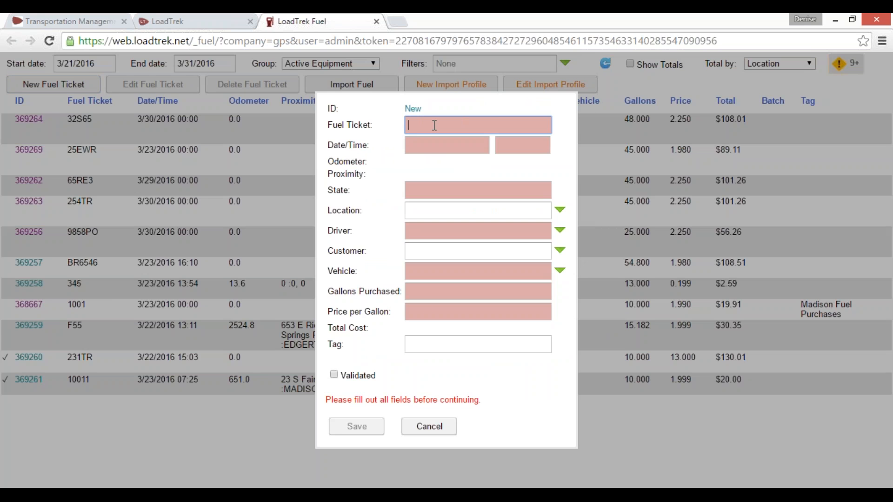
pyautogui.write('78POL')
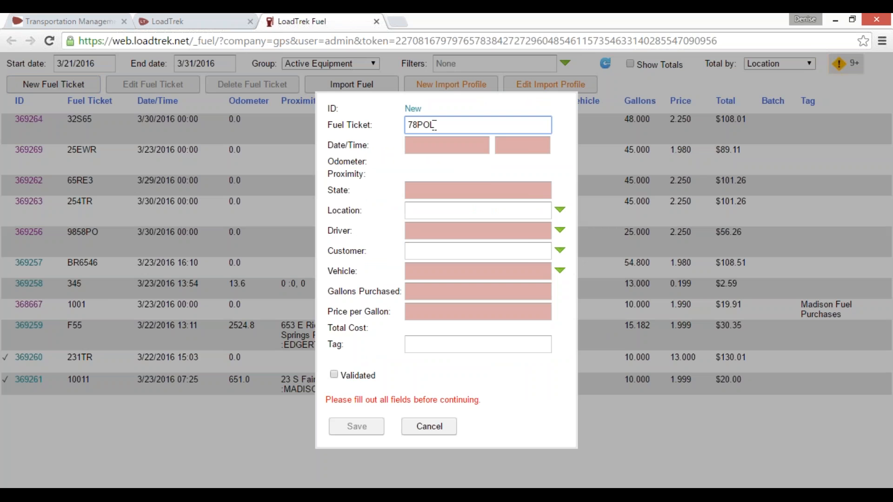
pyautogui.click(445, 146)
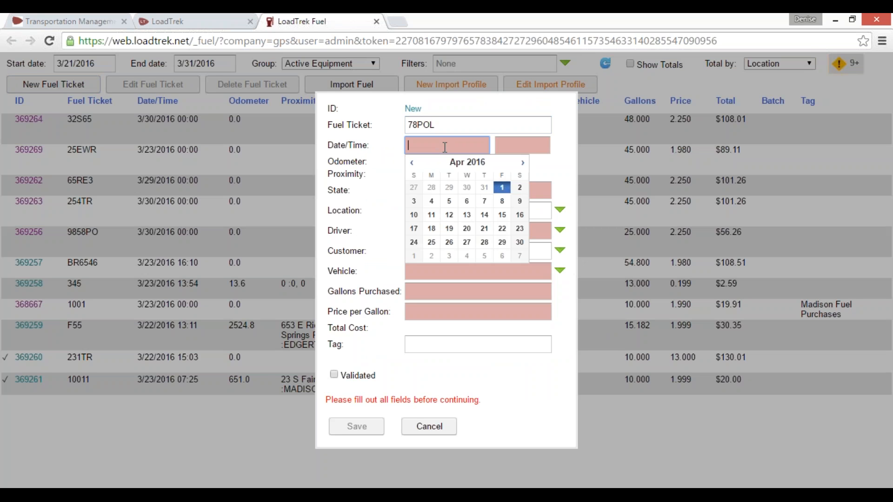
pyautogui.click(412, 163)
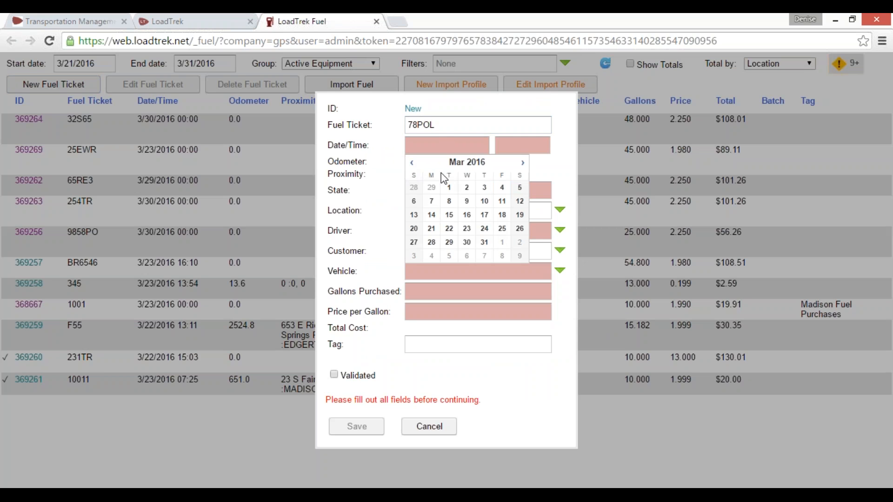
pyautogui.click(449, 230)
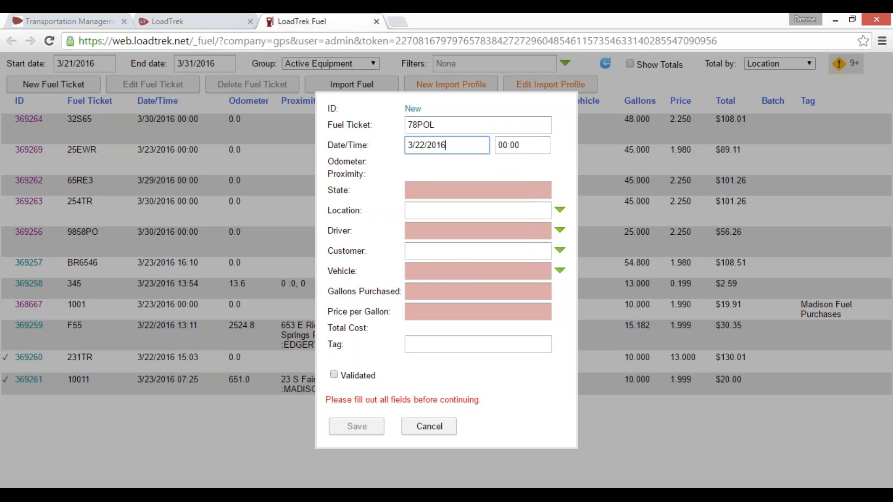
pyautogui.click(429, 188)
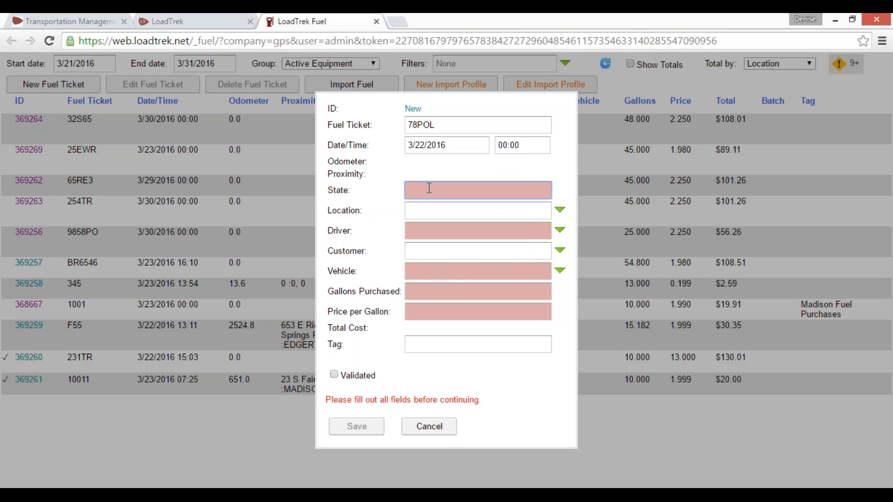
pyautogui.write('WI')
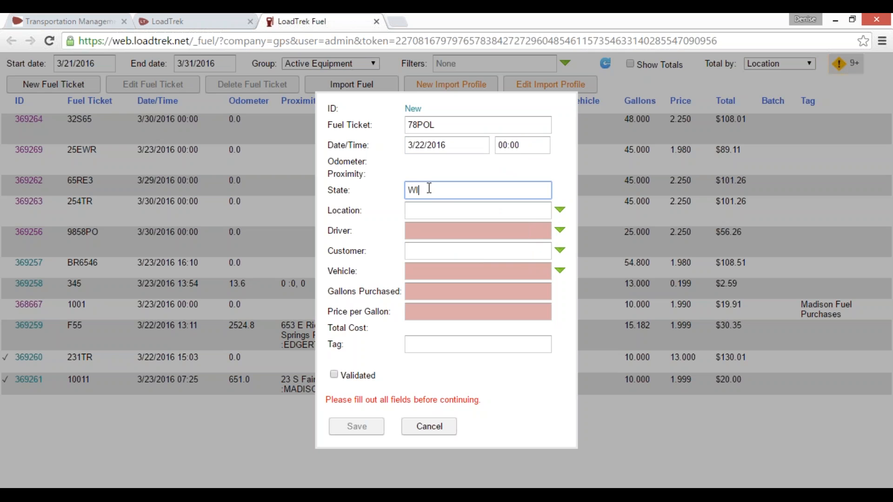
# Assign a driver from the driver list and vehicle 144 to the new fuel ticket.
pyautogui.click(442, 230)
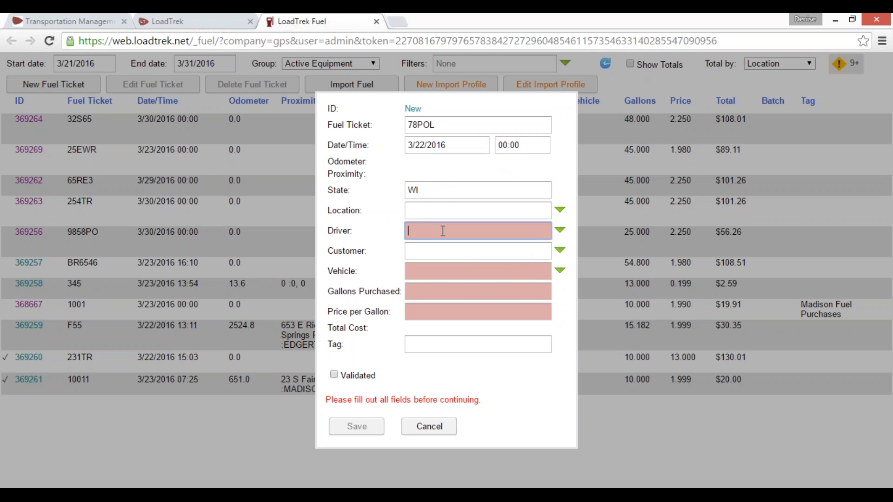
pyautogui.click(560, 229)
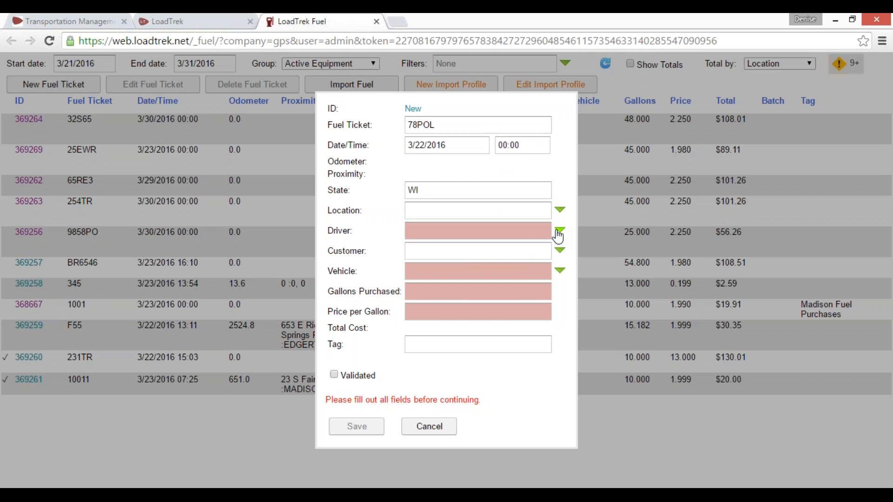
pyautogui.scroll(-5, 475, 370)
pyautogui.scroll(-3, 475, 370)
pyautogui.click(470, 361)
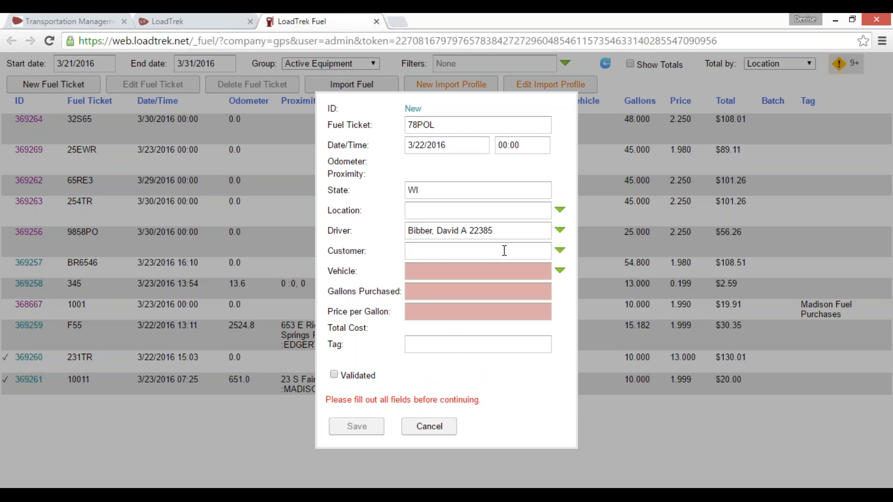
pyautogui.click(487, 271)
pyautogui.click(560, 272)
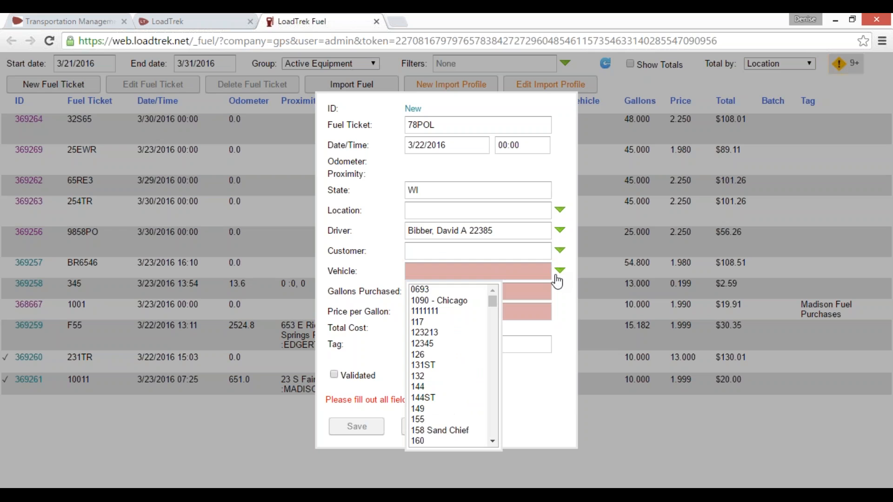
pyautogui.click(429, 387)
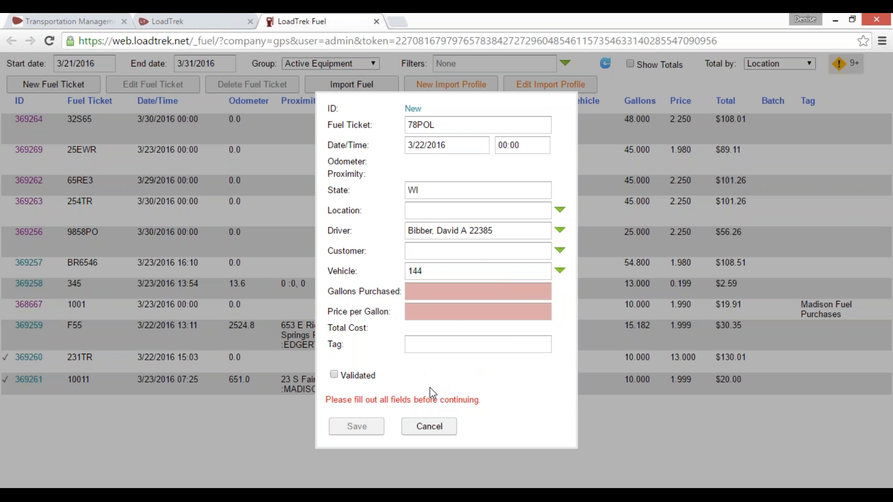
# Enter 45 gallons purchased at 1.98 per gallon, mark the ticket as validated and save it.
pyautogui.click(425, 294)
pyautogui.write('45')
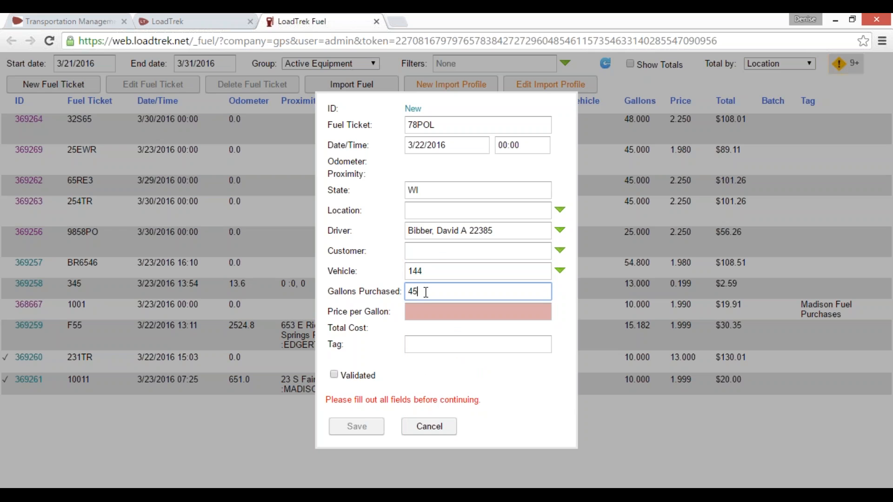
pyautogui.click(430, 306)
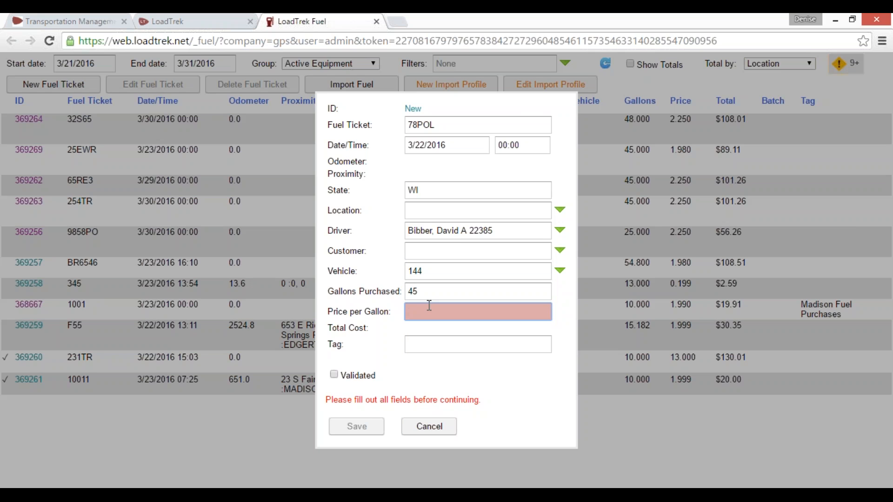
pyautogui.write('1.98')
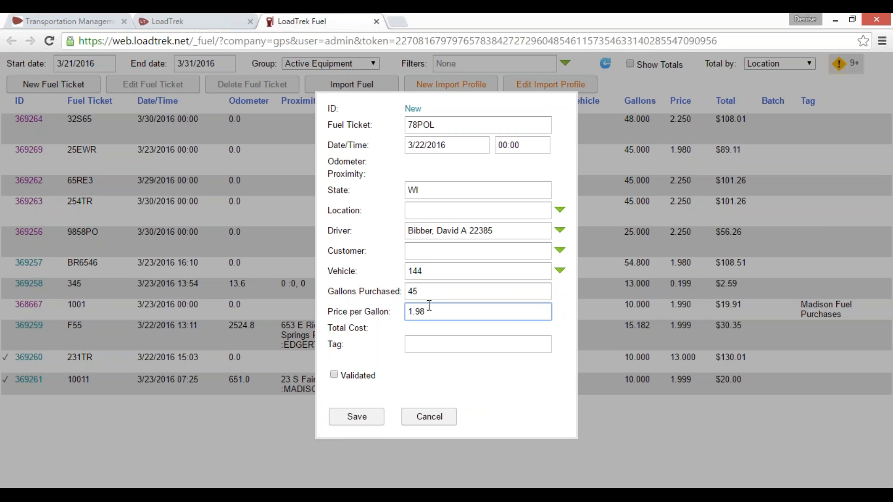
pyautogui.press('Tab')
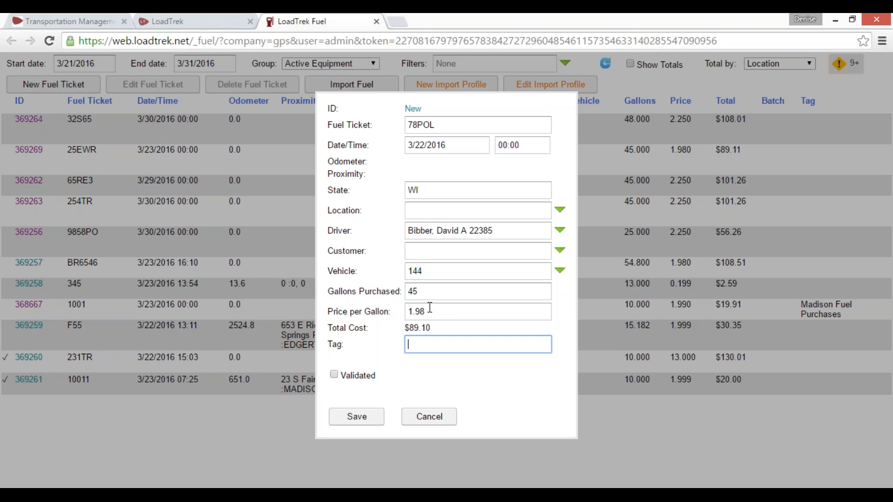
pyautogui.click(334, 375)
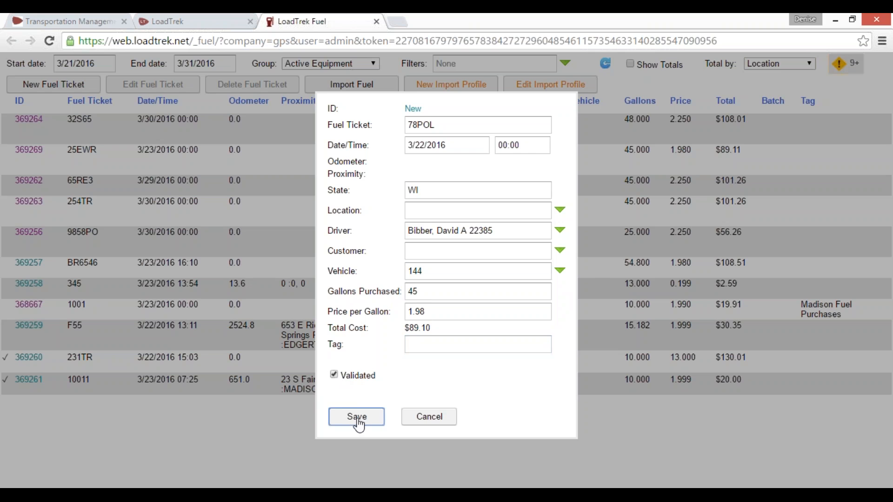
pyautogui.click(356, 417)
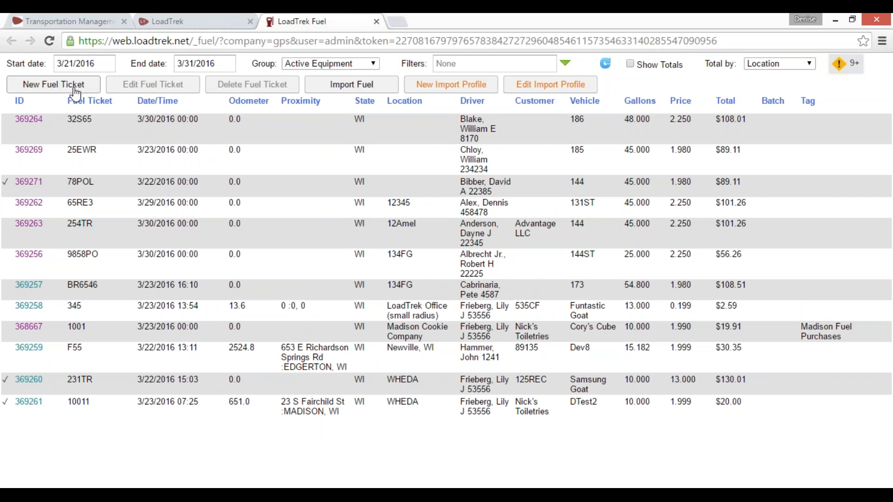
# Validate the fuel tickets 32S65, 25EWR and 65RE3 one after another, starting from the first ticket in the list.
pyautogui.doubleClick(166, 128)
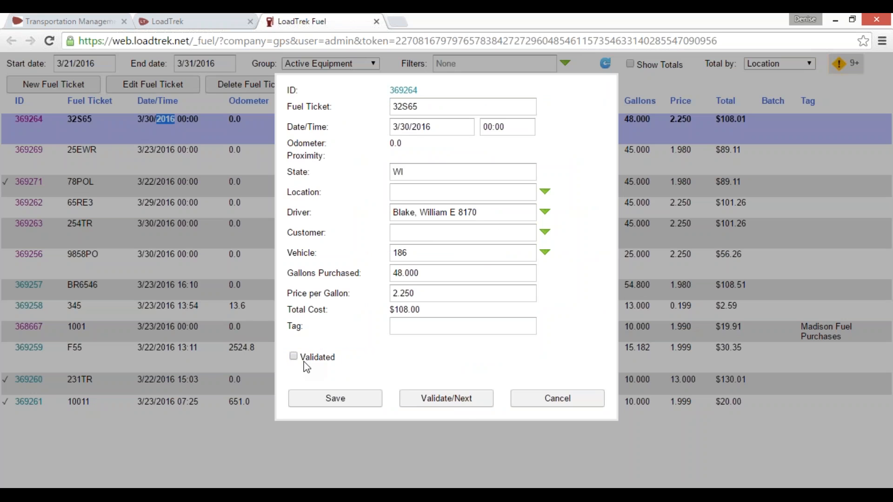
pyautogui.click(466, 407)
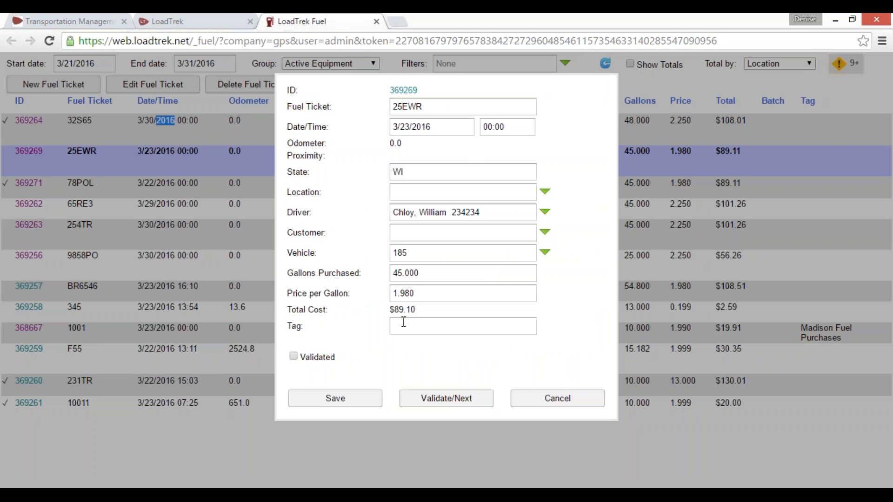
pyautogui.click(445, 400)
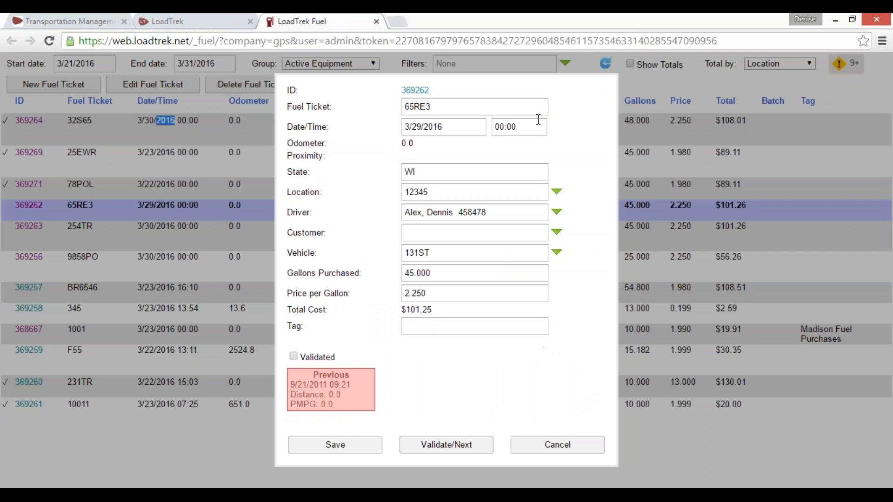
pyautogui.click(475, 453)
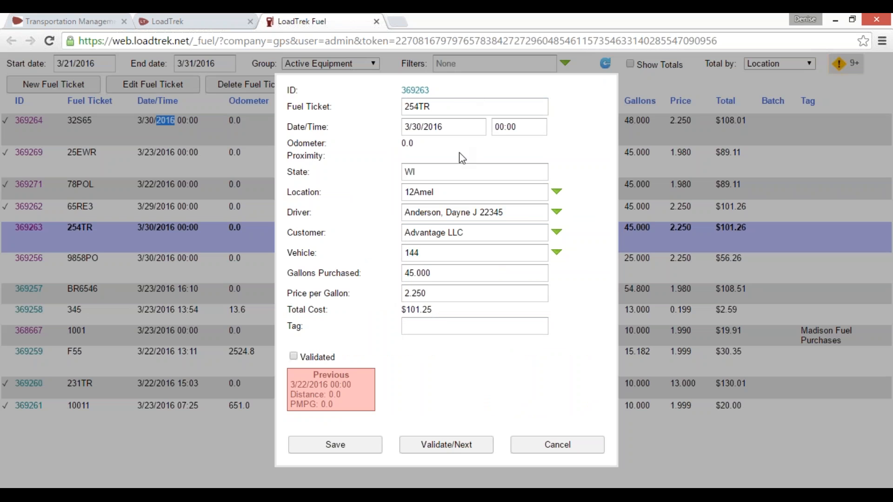
# Validate the fuel tickets 254TR, 9858PO, BR6546, 345, 1001 and F55 one after another and close the ticket form.
pyautogui.click(456, 437)
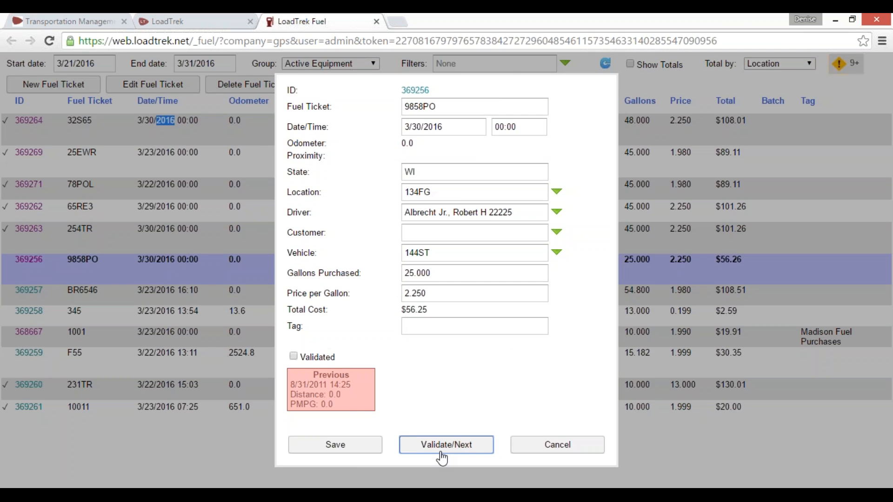
pyautogui.click(442, 454)
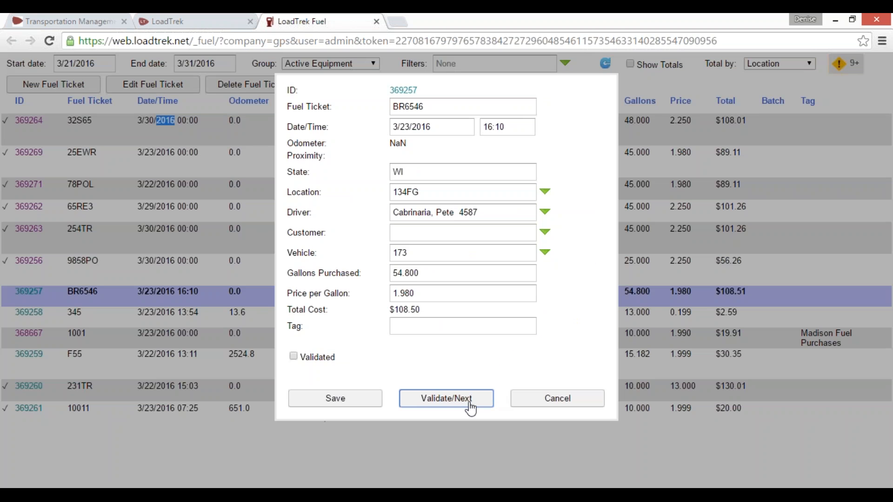
pyautogui.click(470, 407)
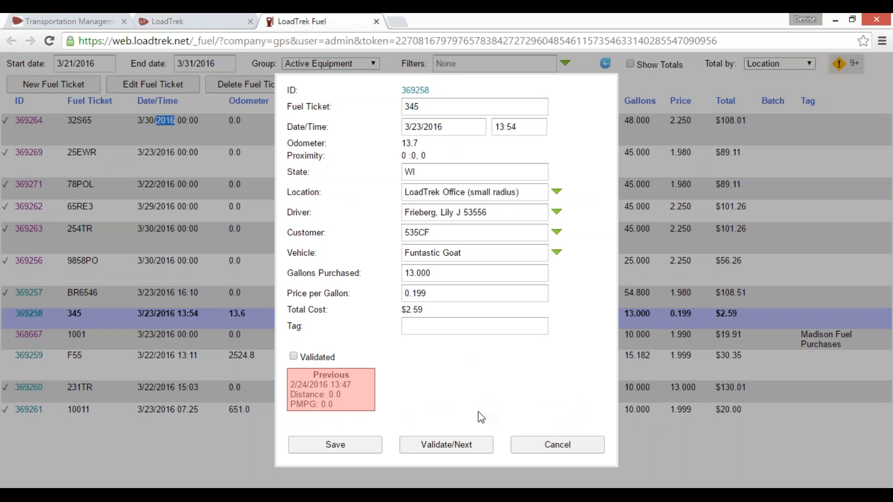
pyautogui.click(474, 450)
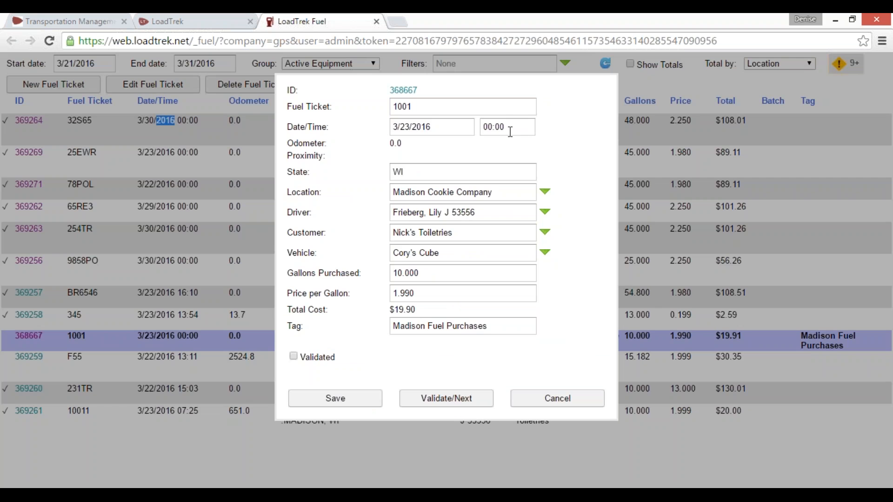
pyautogui.click(457, 403)
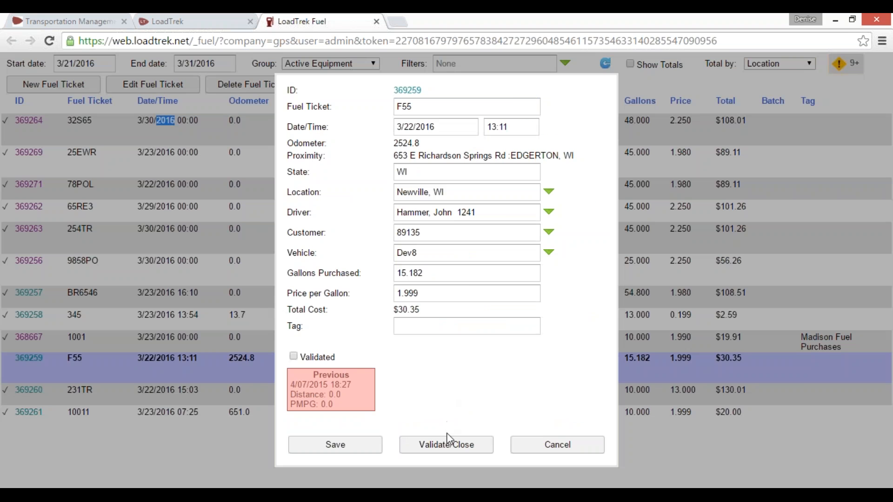
pyautogui.click(448, 439)
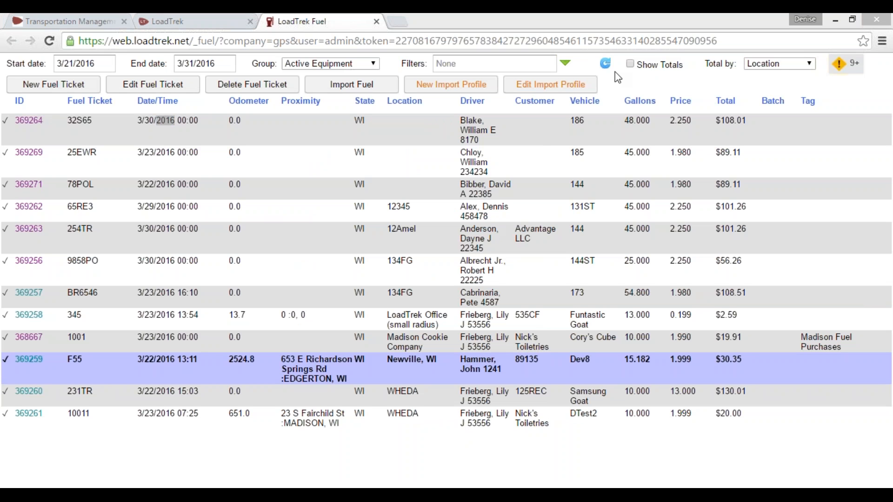
# Show the totals for the listed fuel tickets and group them by driver.
pyautogui.click(630, 65)
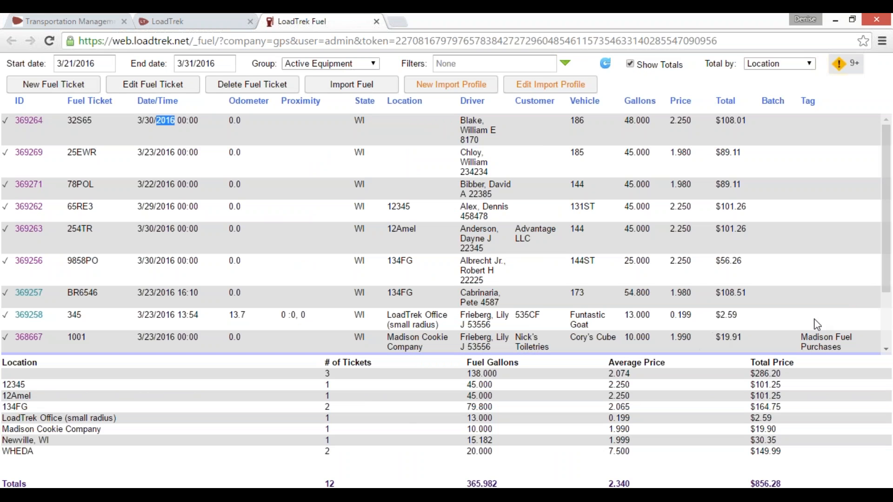
pyautogui.click(813, 68)
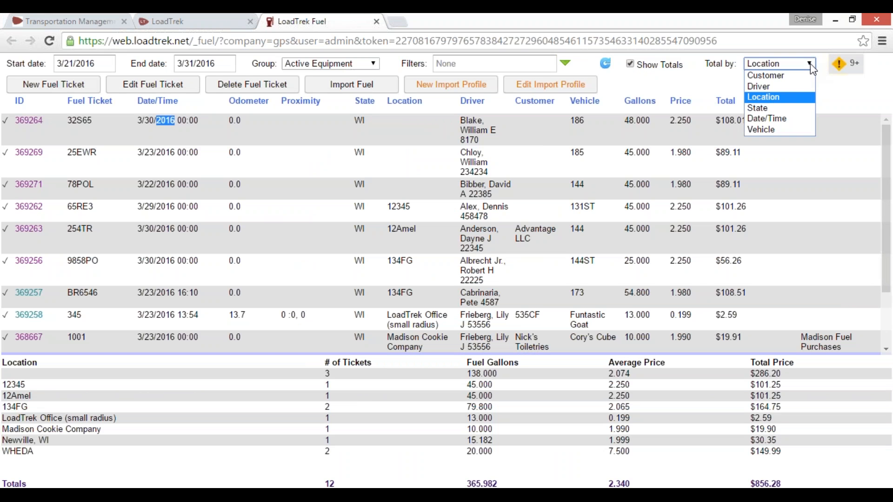
pyautogui.click(806, 88)
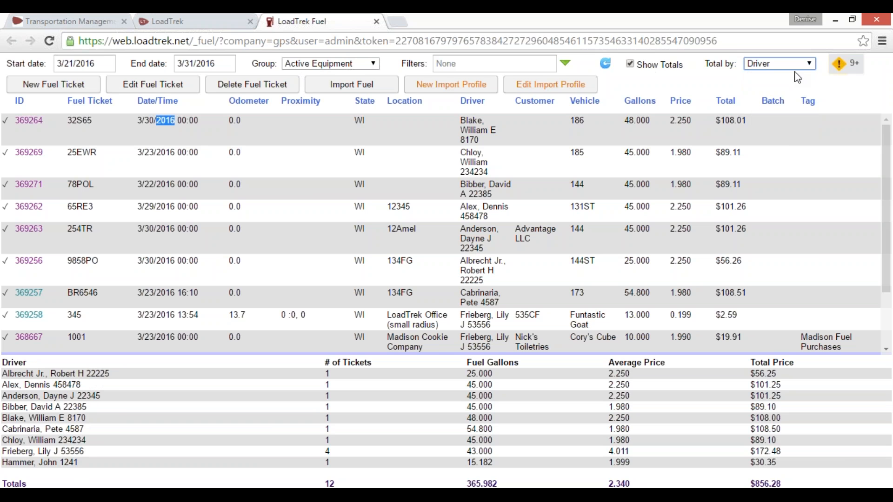
# Group the fuel ticket totals by location again and refresh the ticket list.
pyautogui.click(813, 63)
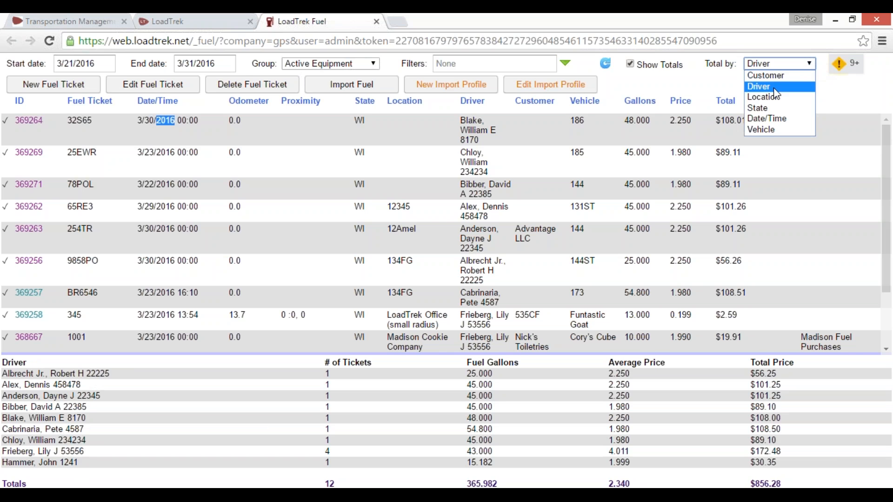
pyautogui.click(775, 100)
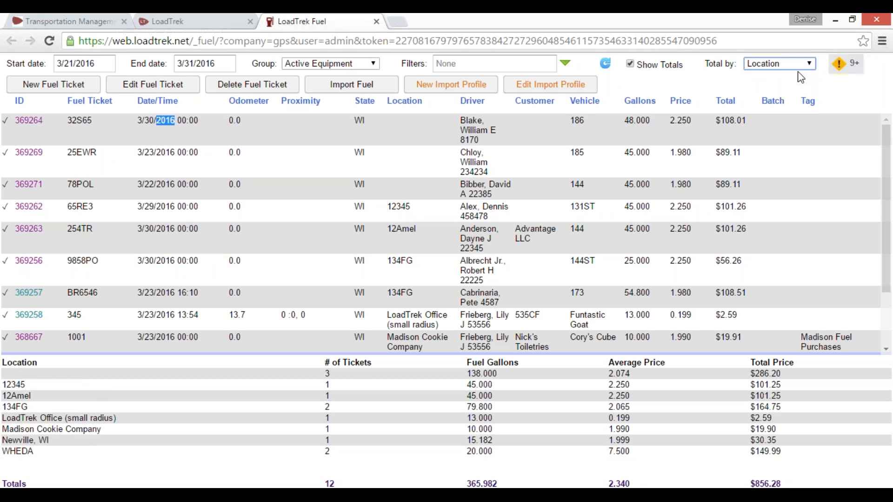
pyautogui.click(606, 63)
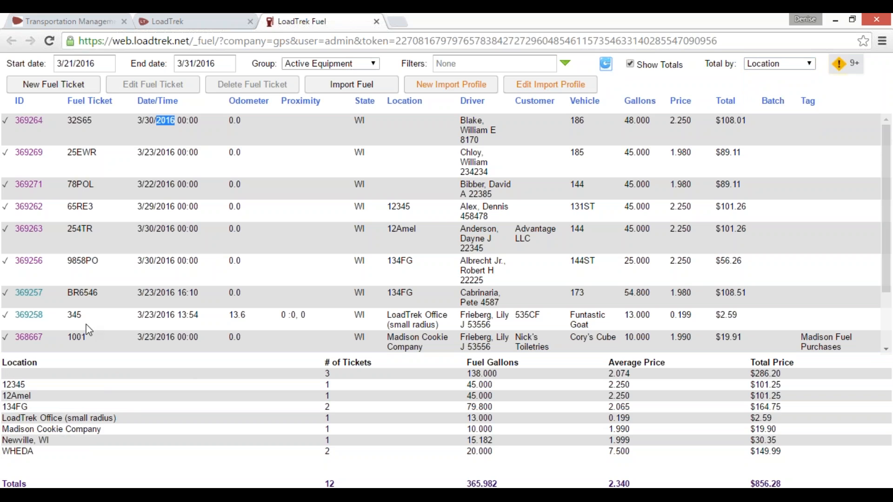
pyautogui.click(771, 66)
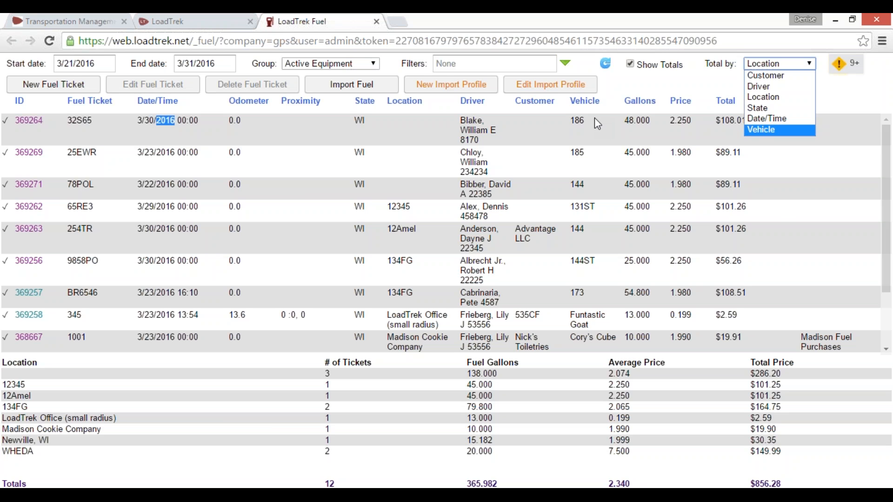
pyautogui.click(76, 91)
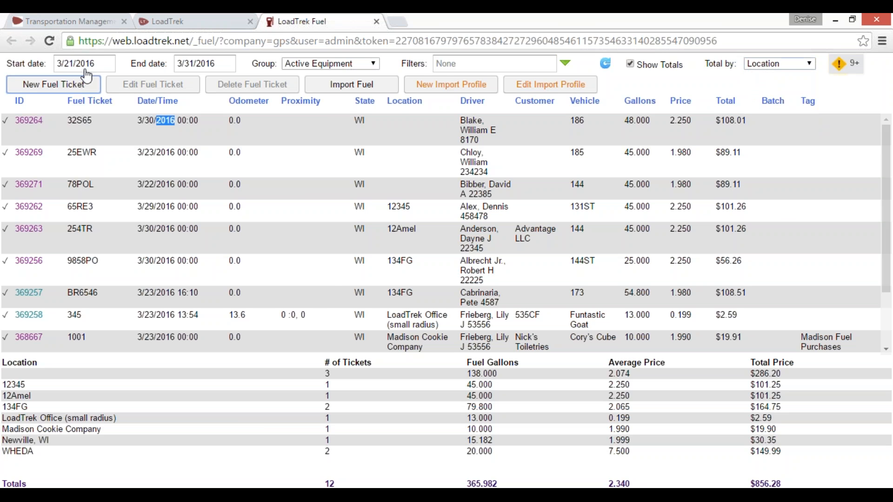
pyautogui.click(84, 81)
# Switch to the LoadTrek transportation management web page that is already open in the browser.
pyautogui.click(102, 22)
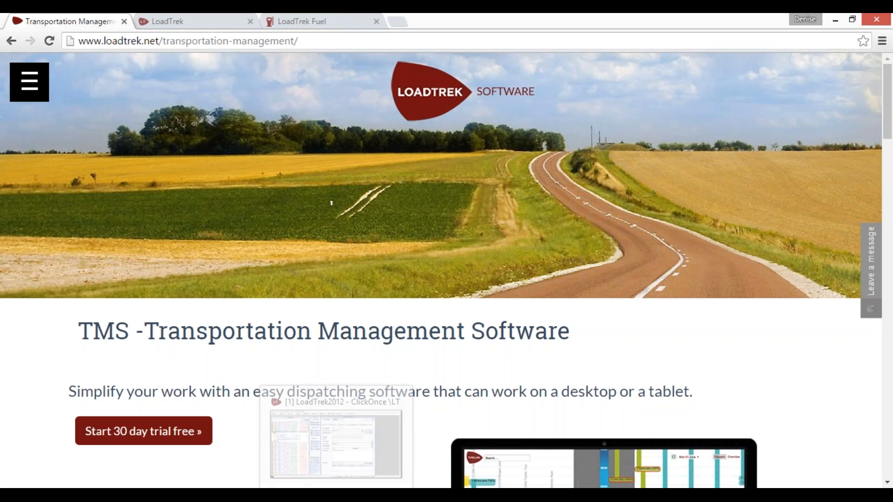
pyautogui.click(458, 495)
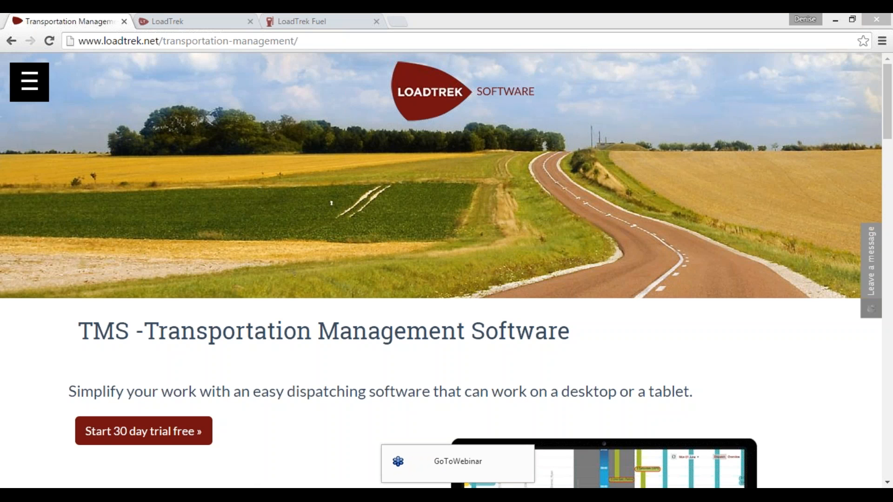